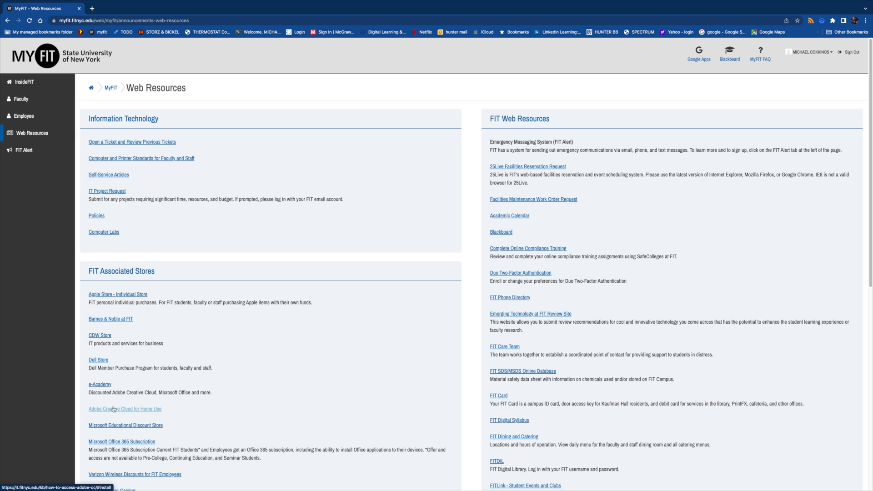
Step: Open the Microsoft Office 365 Subscription page from Web Resources and its self-service article on how to install Microsoft Office 365
left_click(101, 442)
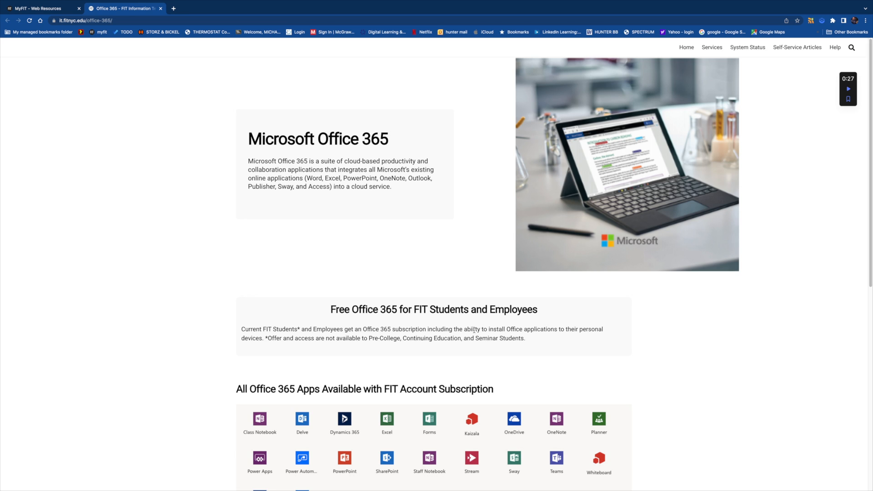
scroll(306, 408, "down", 1)
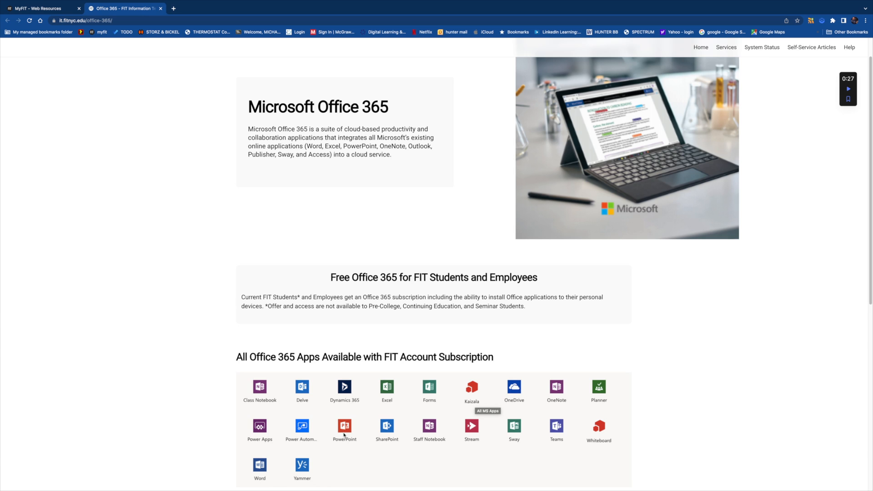
scroll(344, 434, "down", 4)
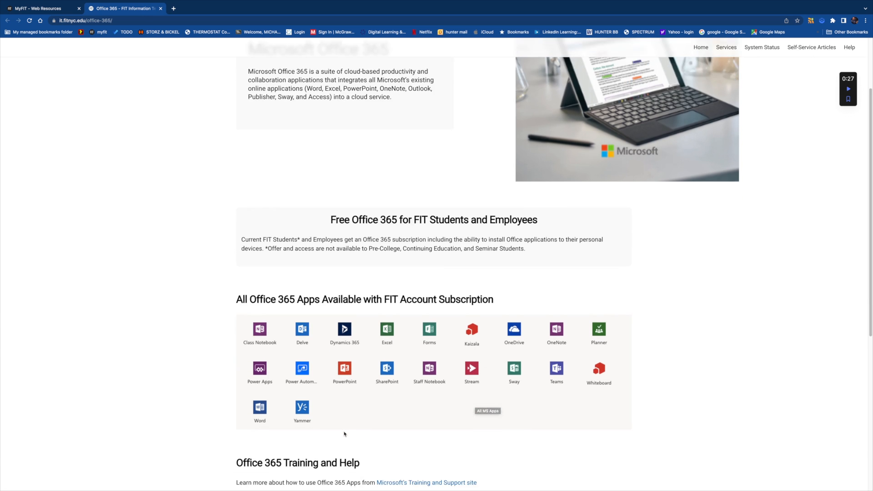
scroll(345, 435, "down", 2)
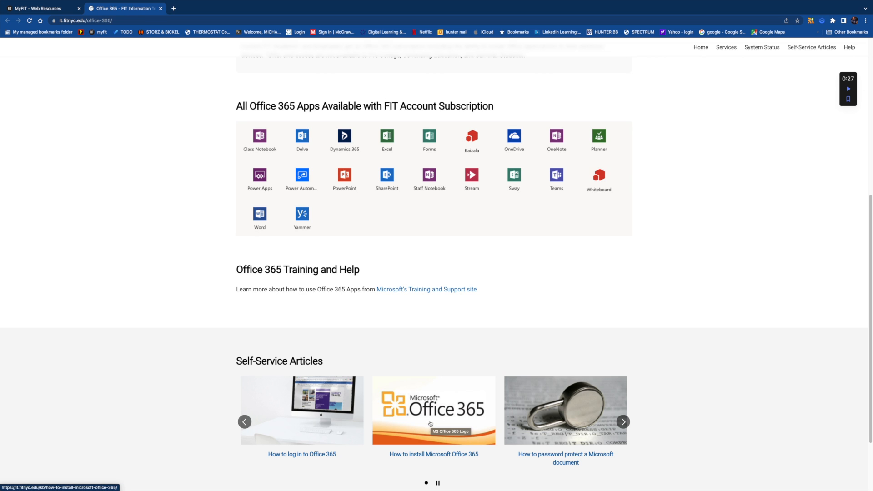
left_click(430, 424)
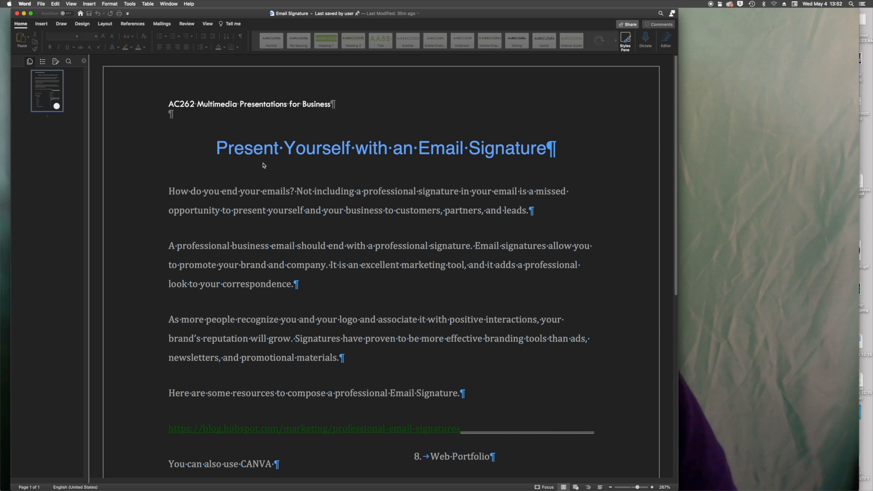
left_click(306, 175)
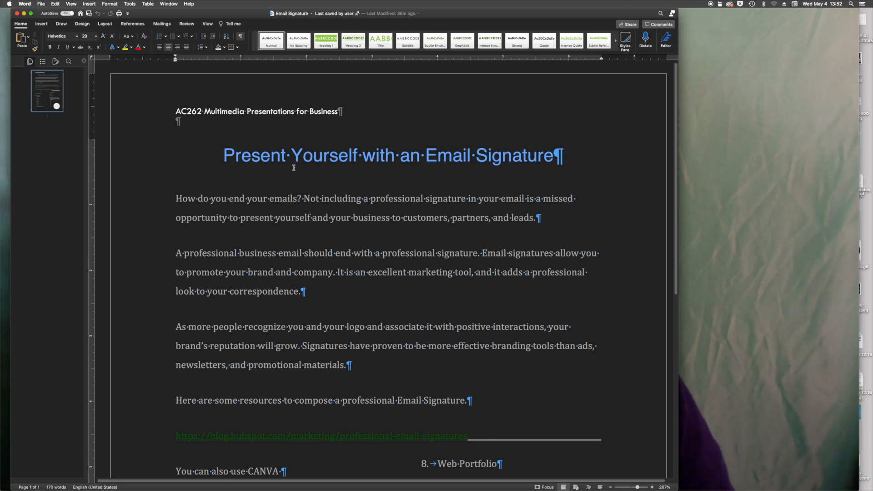
scroll(287, 181, "down", 3)
scroll(277, 198, "down", 3)
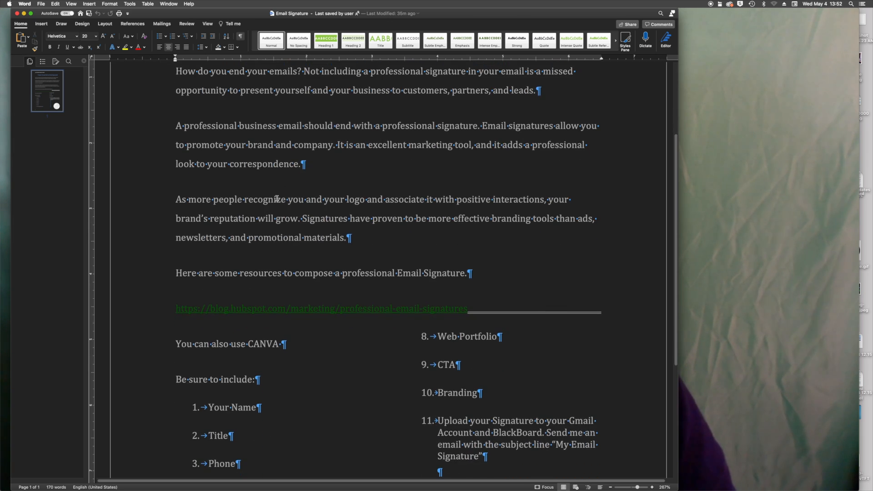
scroll(277, 199, "down", 2)
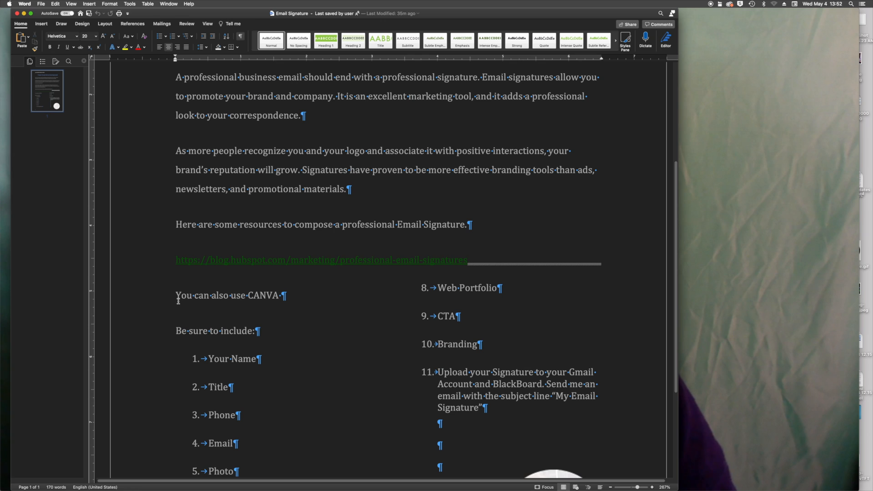
left_click(282, 296)
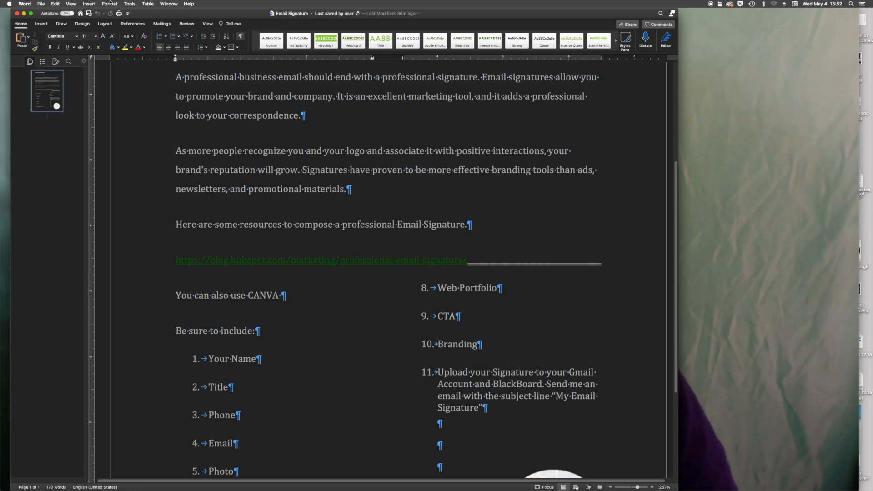
left_click(131, 27)
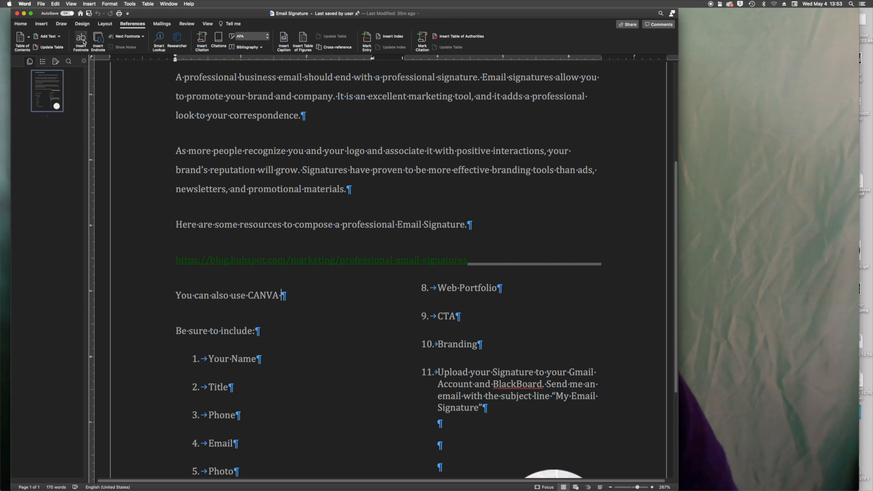
left_click(83, 42)
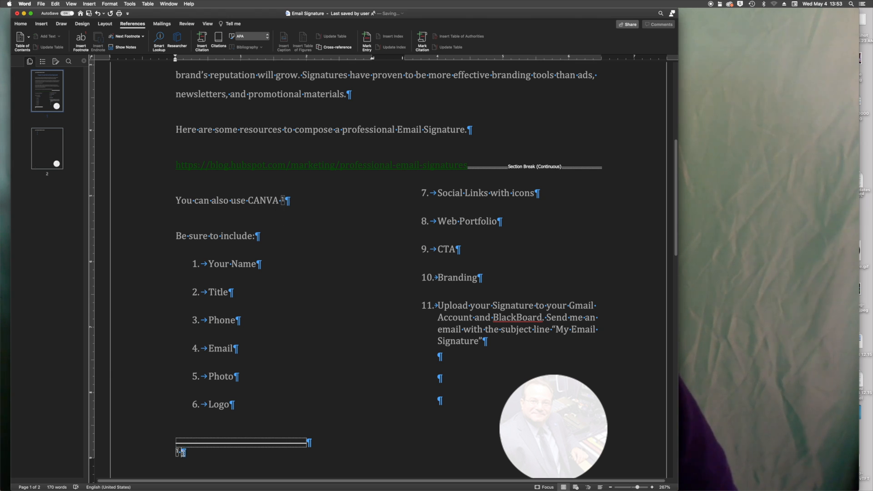
type("www.canva.com")
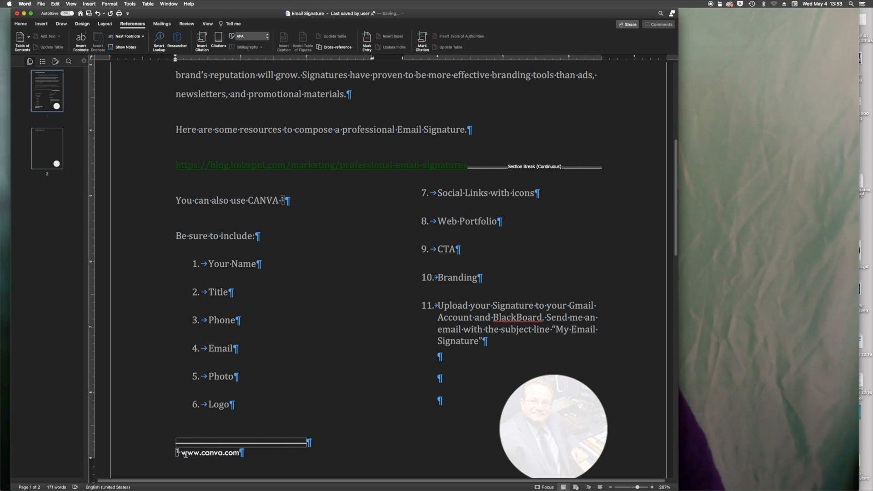
Step: Add a footnote reading "Call To Action" to the CTA item in the numbered list
left_click(296, 378)
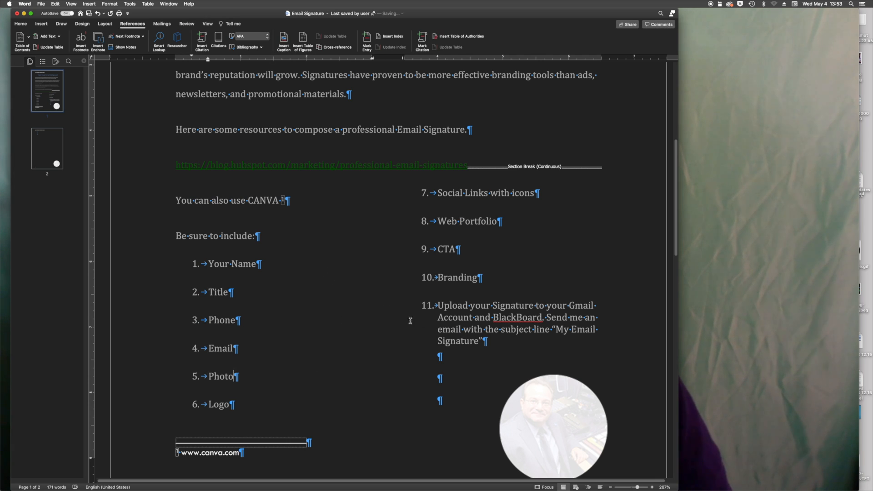
left_click(477, 253)
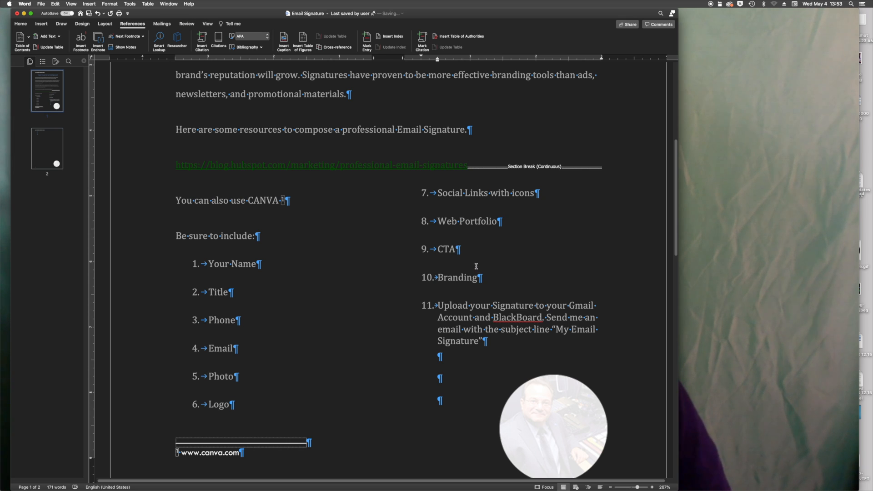
left_click(82, 45)
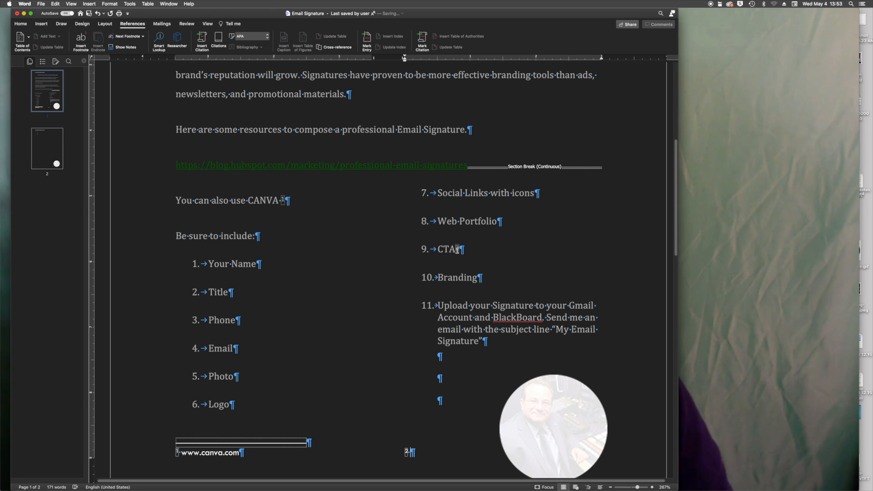
type("Call To A")
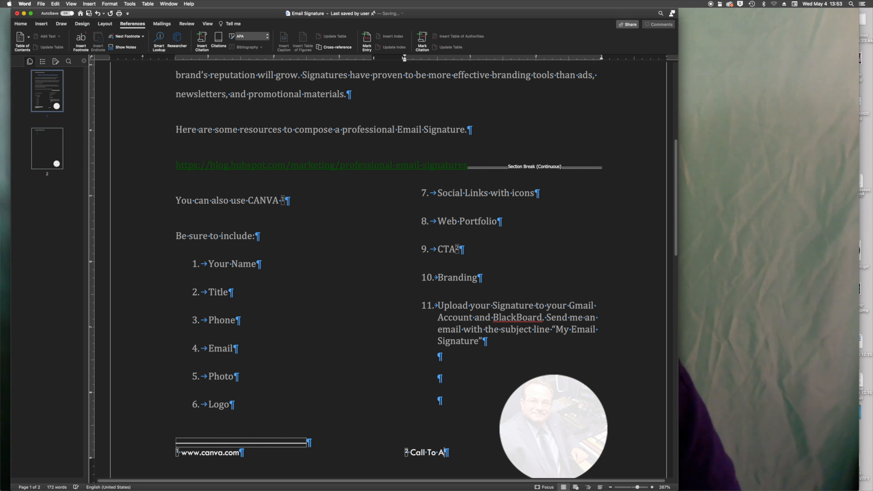
type("ction")
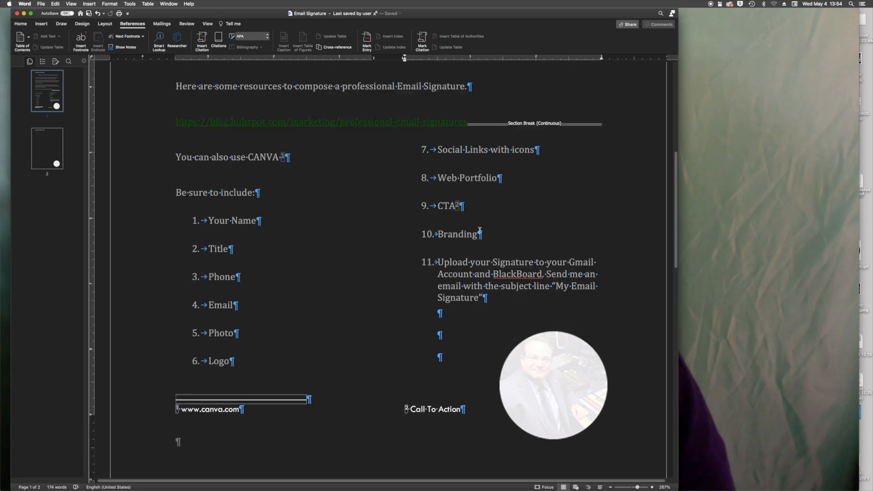
Step: Start a new Book source citation at the end of the paragraph ending in "correspondence.", showing all bibliography fields
scroll(479, 230, "up", 10)
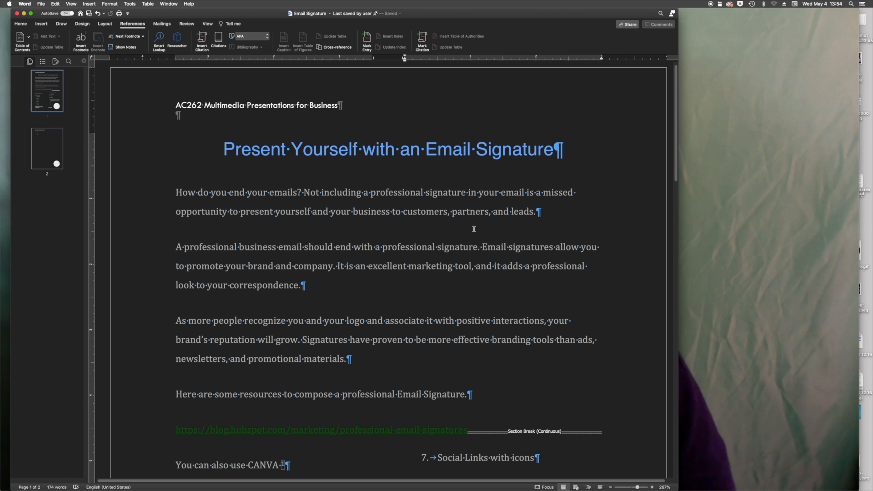
left_click(306, 285)
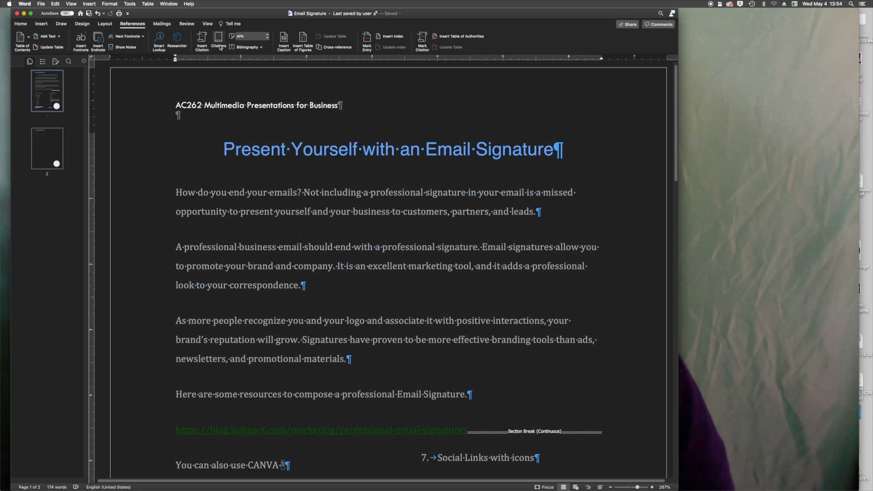
left_click(201, 46)
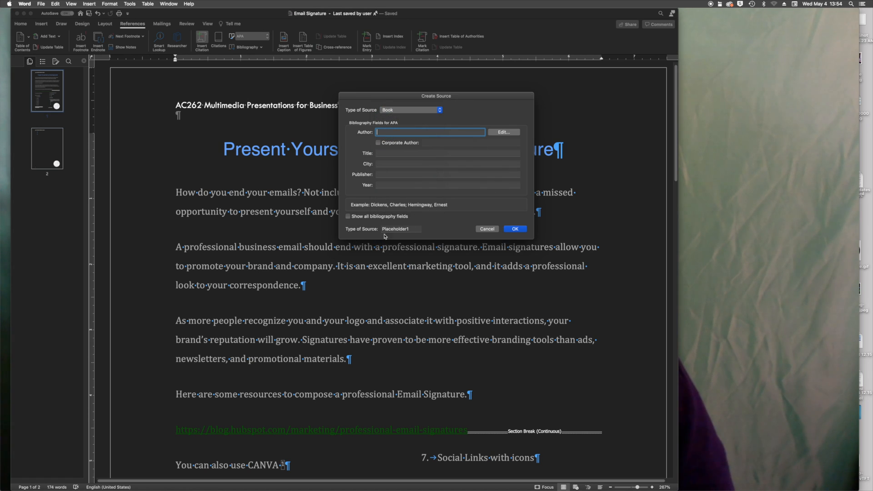
left_click(348, 217)
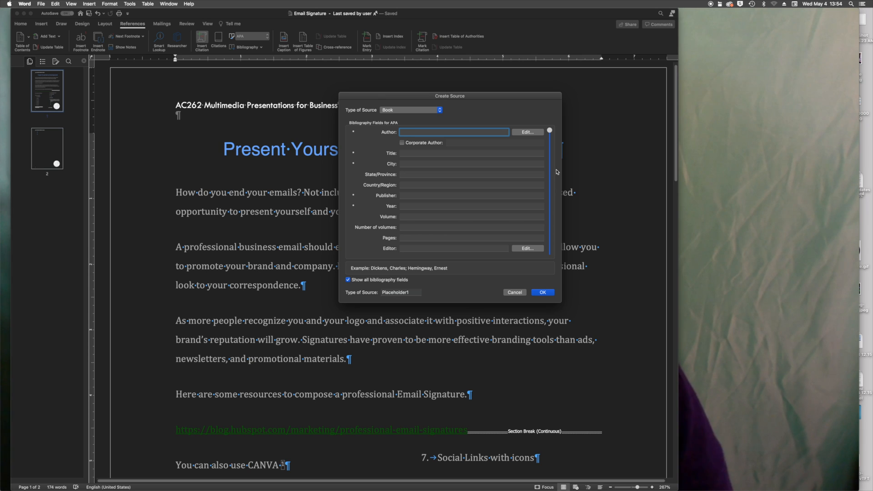
left_click(440, 111)
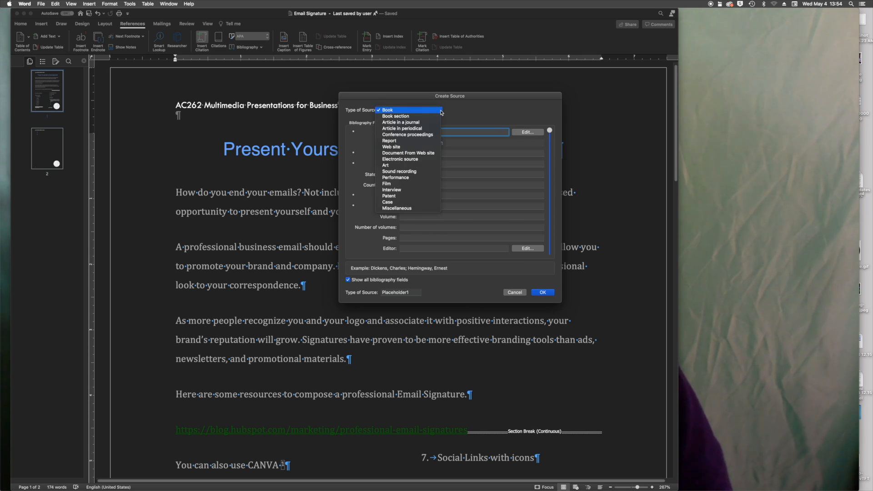
left_click(355, 140)
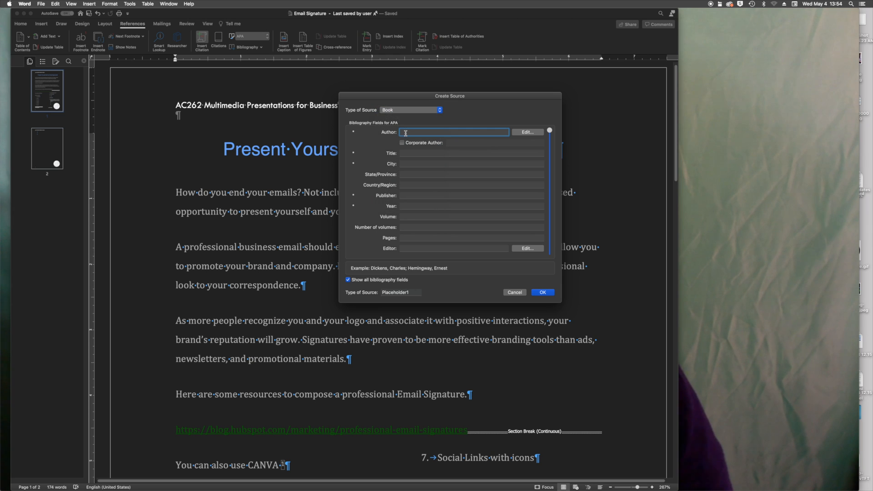
Step: Enter the author's surname and the title "Mass Com" for the book source, and insert the citation
type("Co")
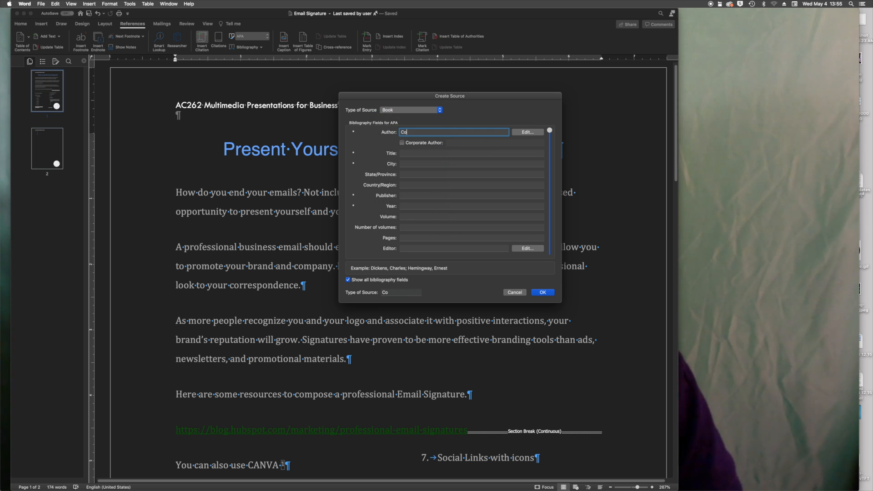
type("kkinos")
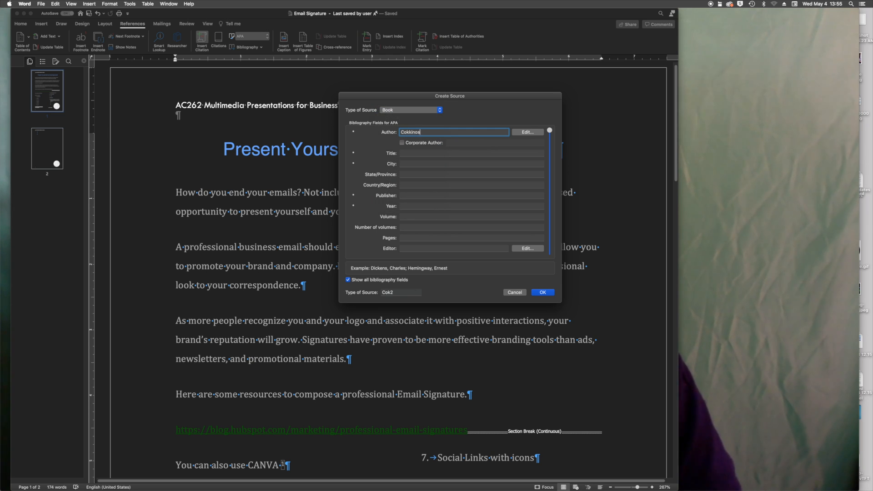
left_click(407, 153)
type("M")
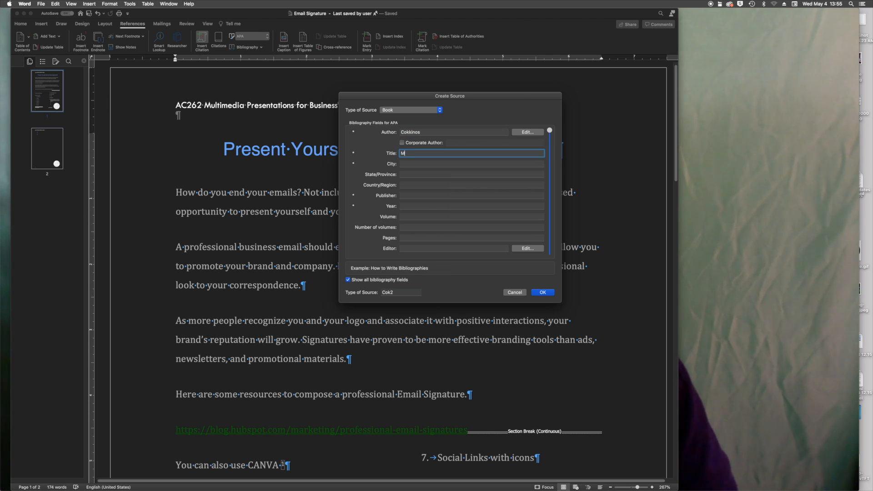
type("ass Com")
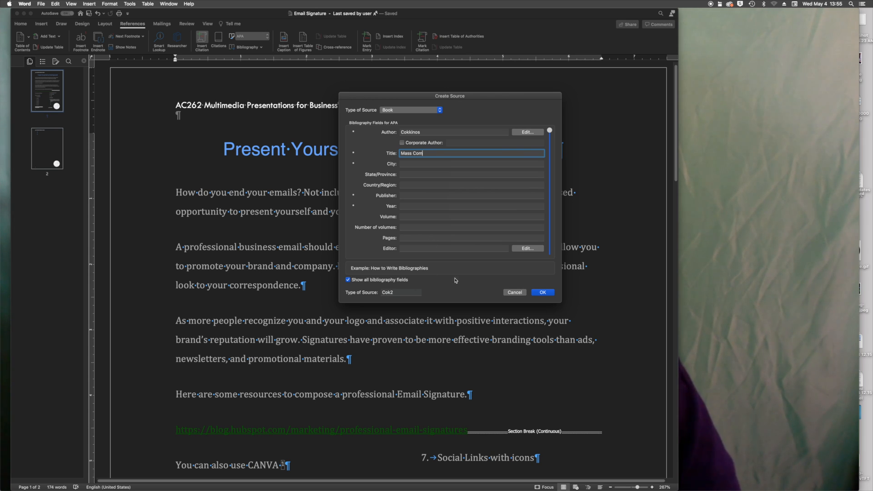
left_click(541, 292)
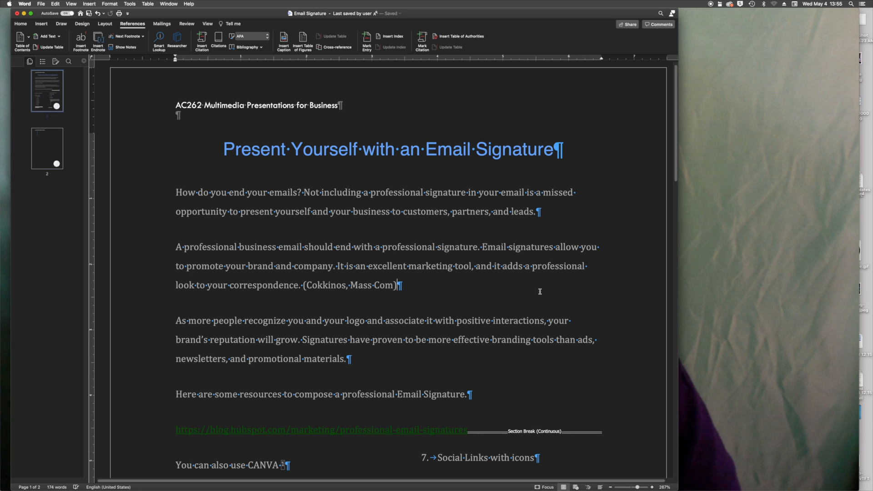
Step: Insert the second existing source from the citations list after "newsletters, and promotional materials."
left_click(220, 40)
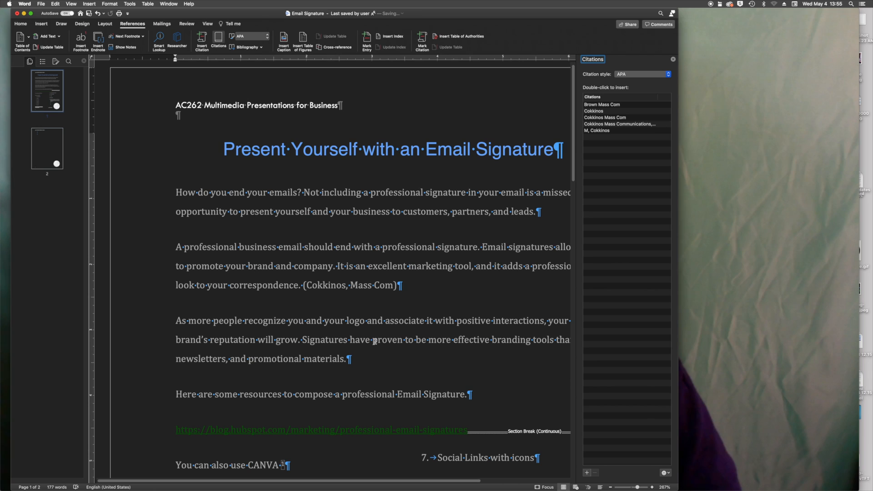
left_click(350, 359)
double_click(597, 112)
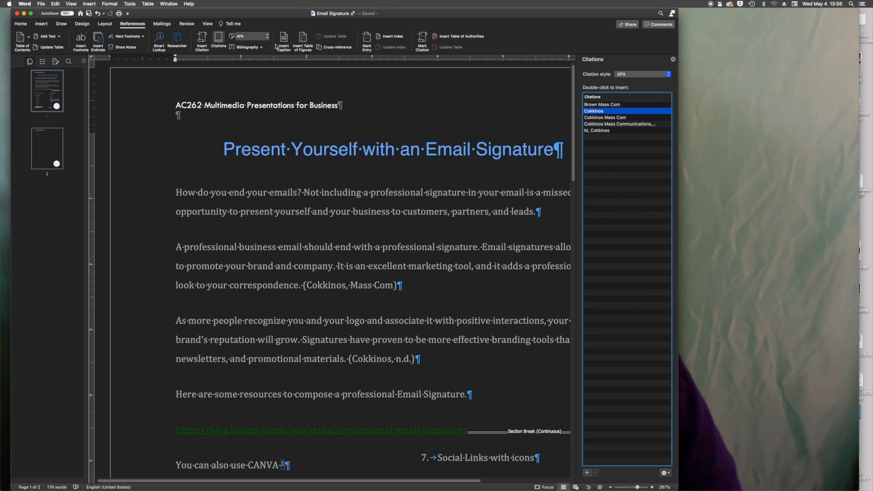
Step: Insert a citation for a new Web site source after "promotional materials.", with all bibliography fields shown and only the author's surname entered
left_click(203, 40)
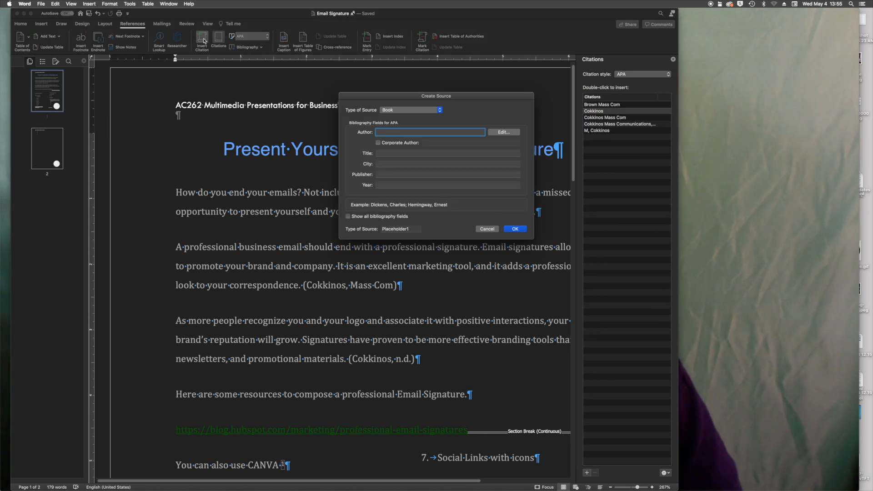
left_click(441, 110)
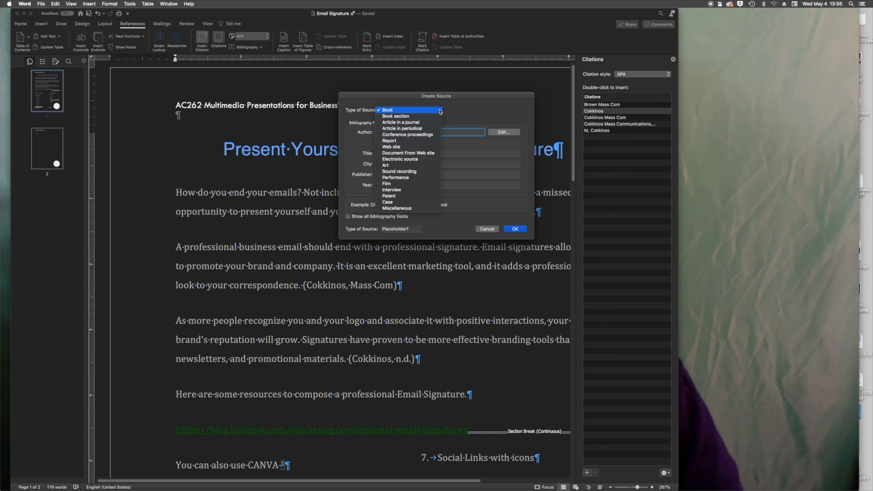
left_click(425, 148)
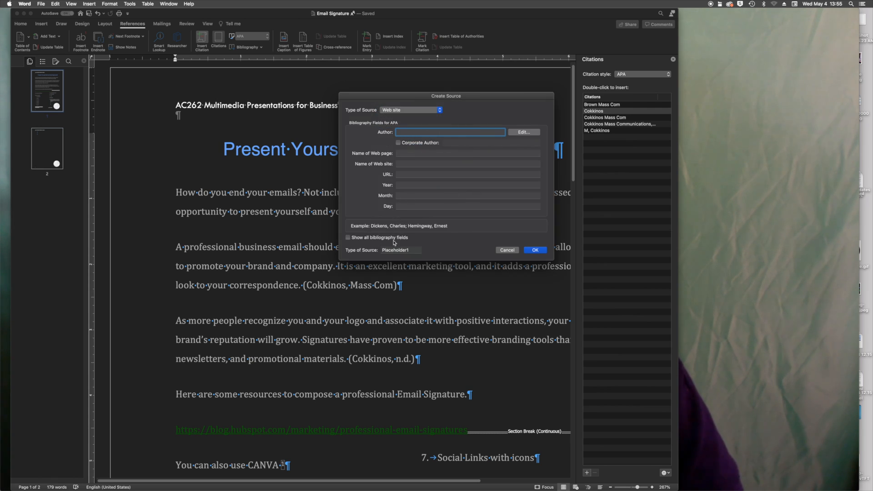
left_click(348, 238)
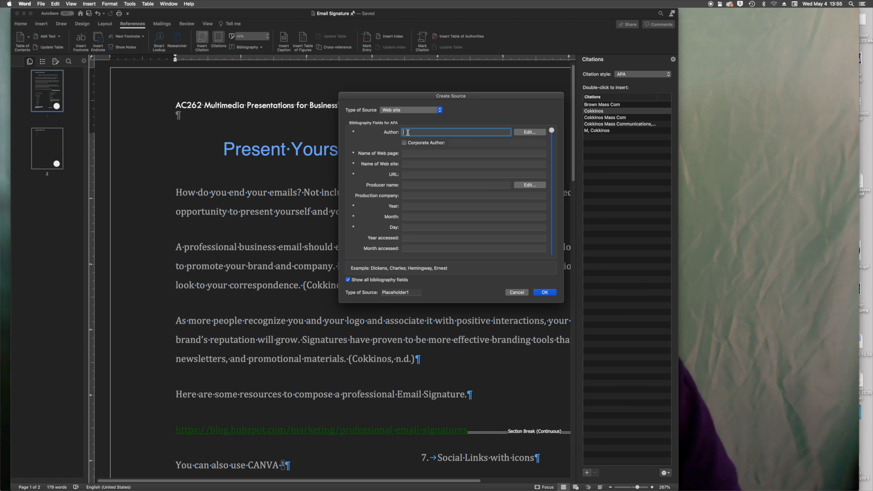
type("Volpe")
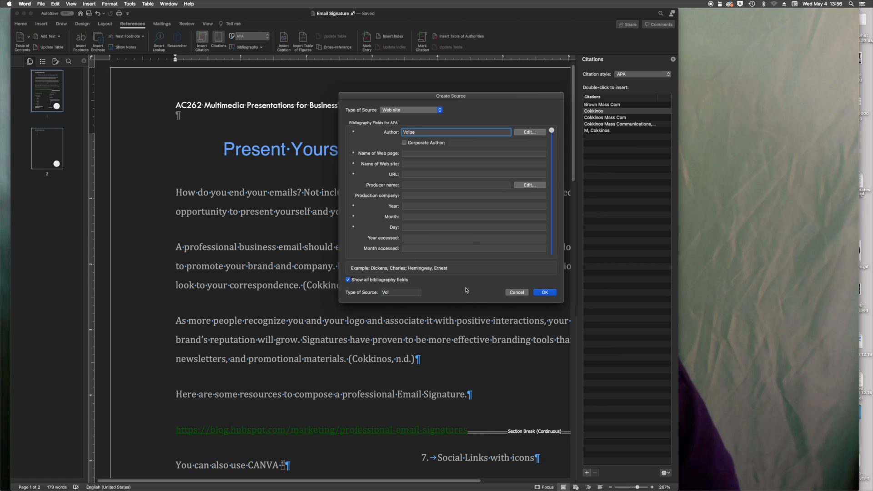
left_click(543, 293)
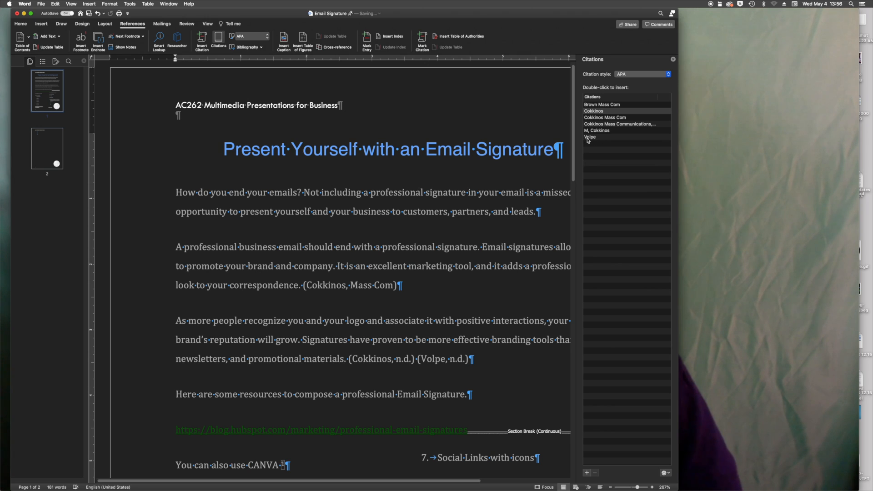
Step: Insert the last source in the citations list as a citation directly after the HubSpot email signatures link
scroll(473, 247, "down", 3)
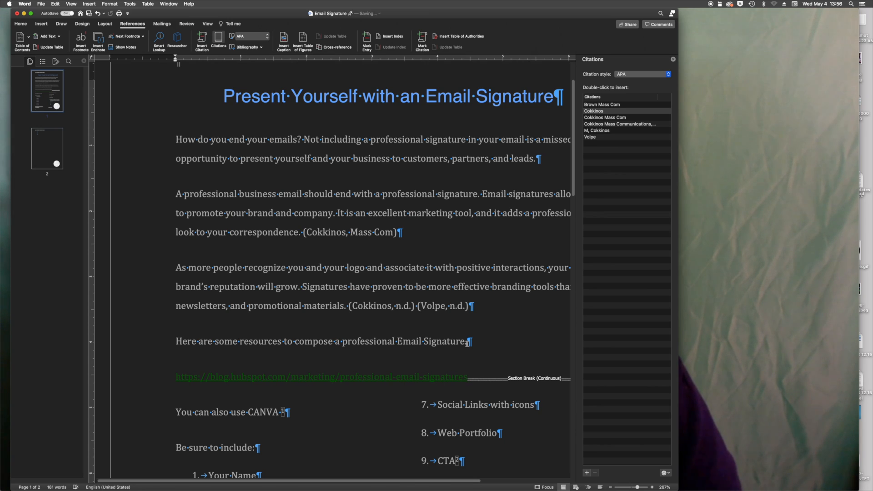
left_click(467, 378)
double_click(590, 137)
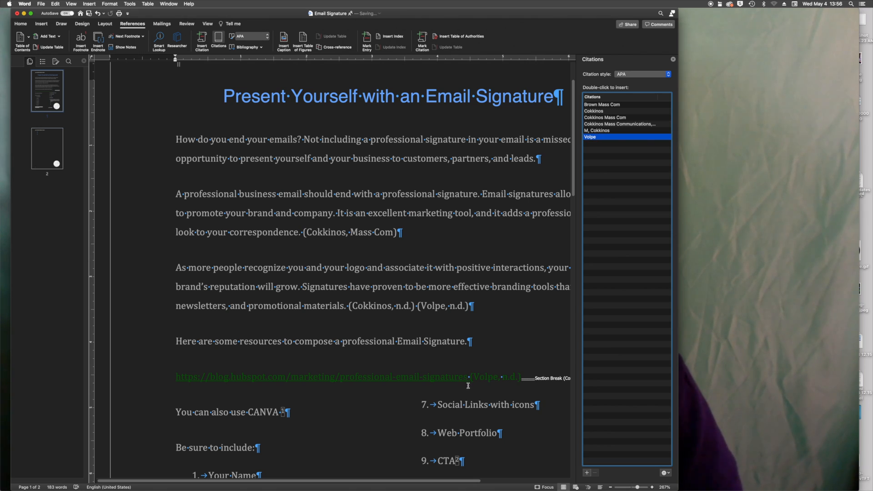
Step: Insert the built-in Works Cited bibliography at the first empty paragraph on page 2
left_click_drag(572, 180, 527, 352)
left_click(213, 176)
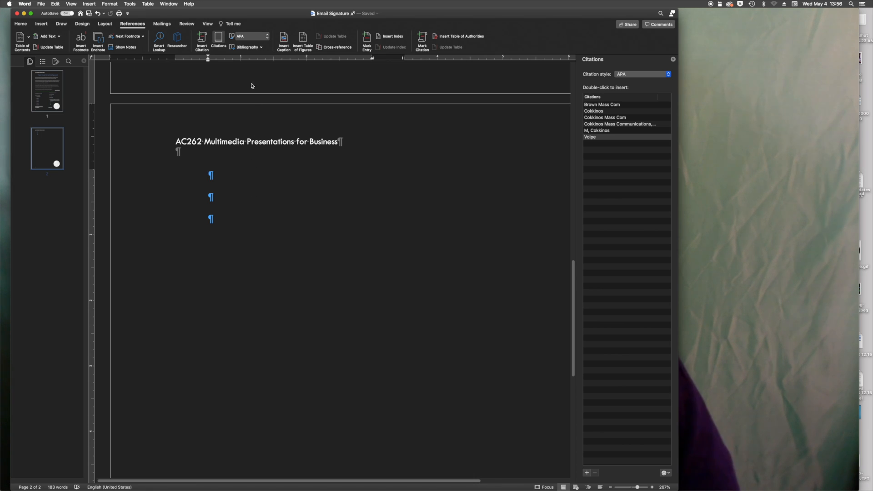
left_click(261, 48)
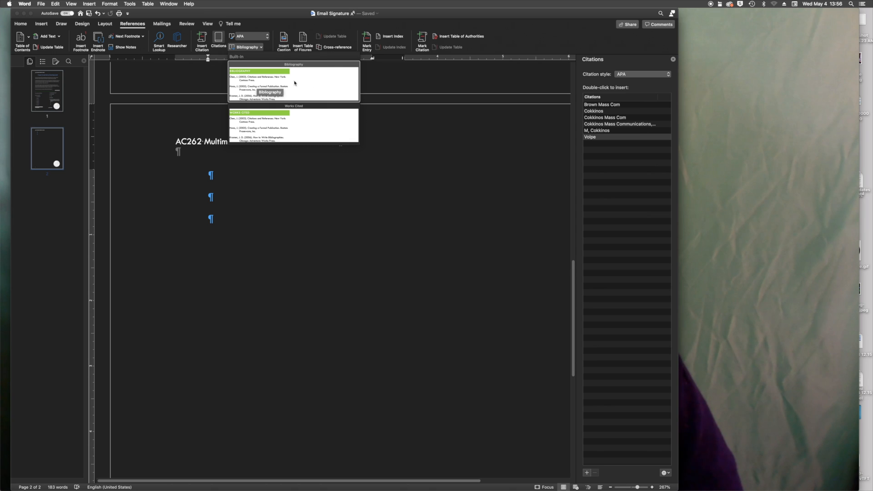
left_click(270, 122)
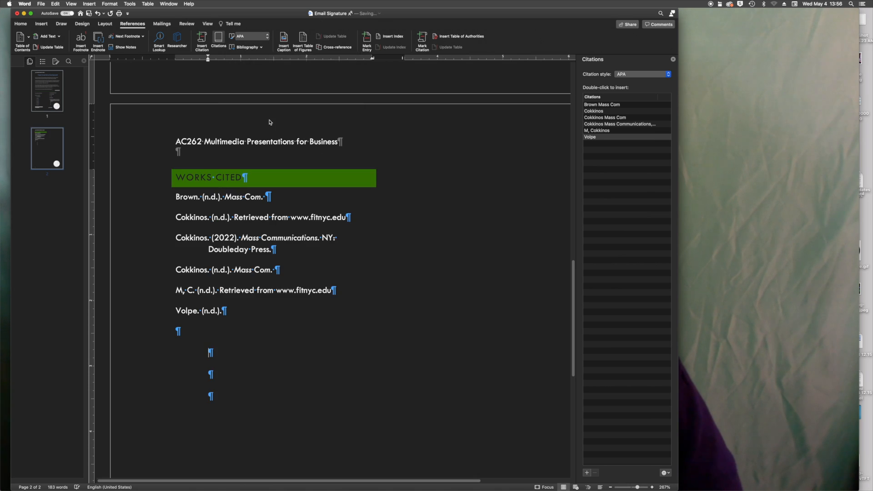
left_click(390, 185)
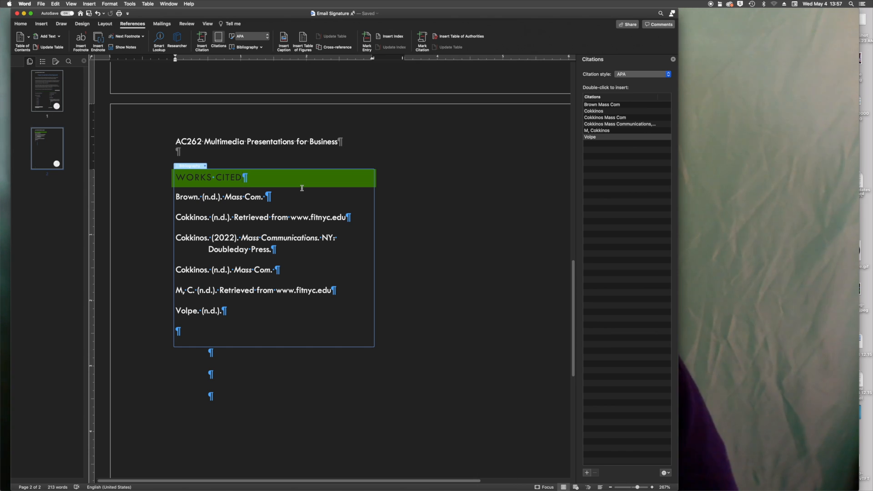
key("super+Tab")
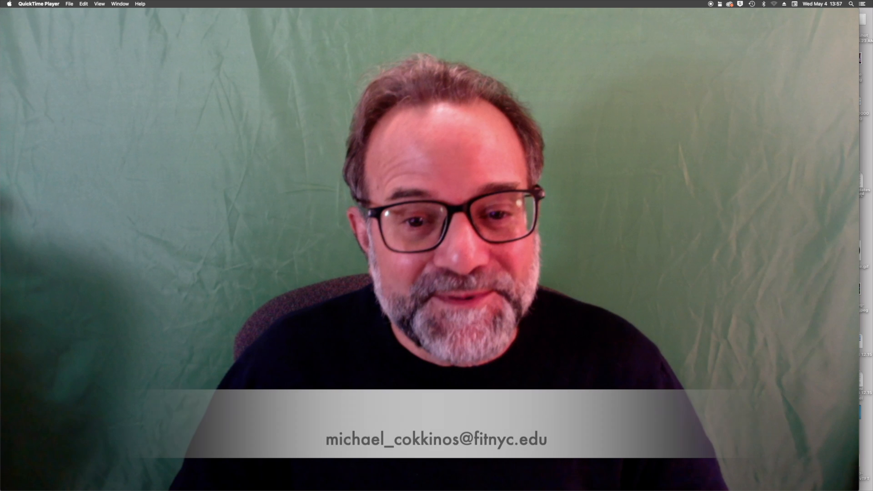